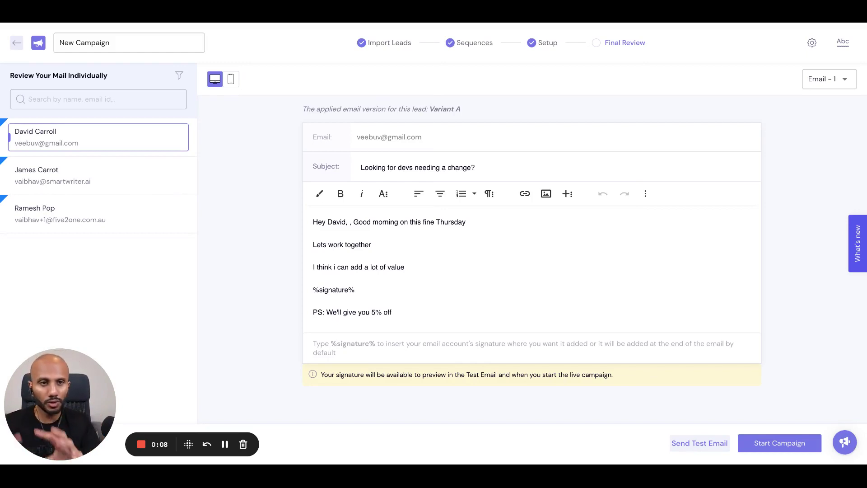
Preview the second and third leads' personalised emails, then return to the first lead's email
click(112, 177)
click(113, 215)
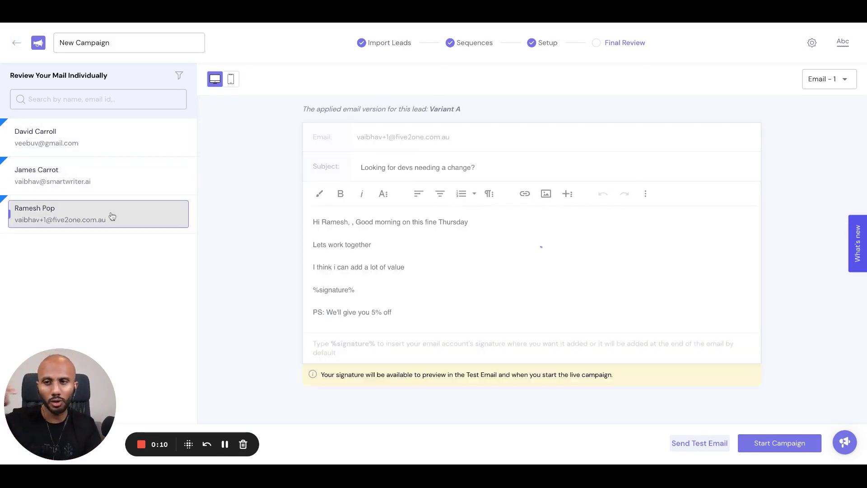
click(120, 185)
click(132, 139)
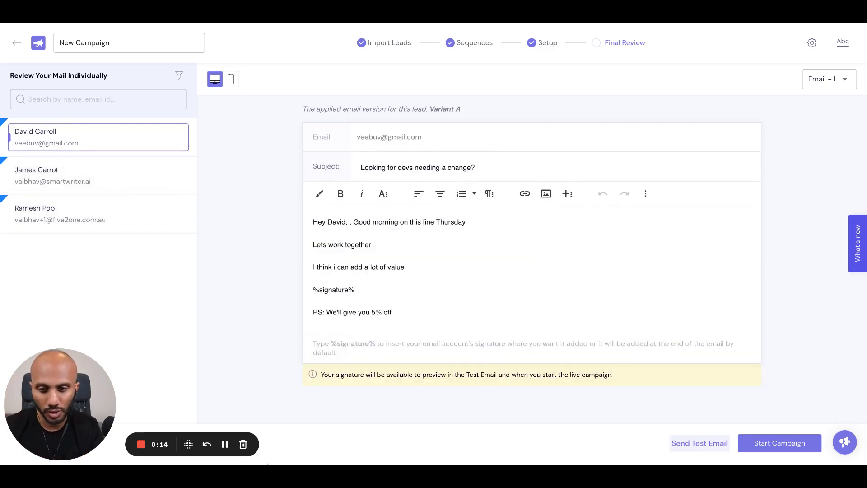
Append ' - lets do it mate' after 'value' in the first lead's email body
click(416, 305)
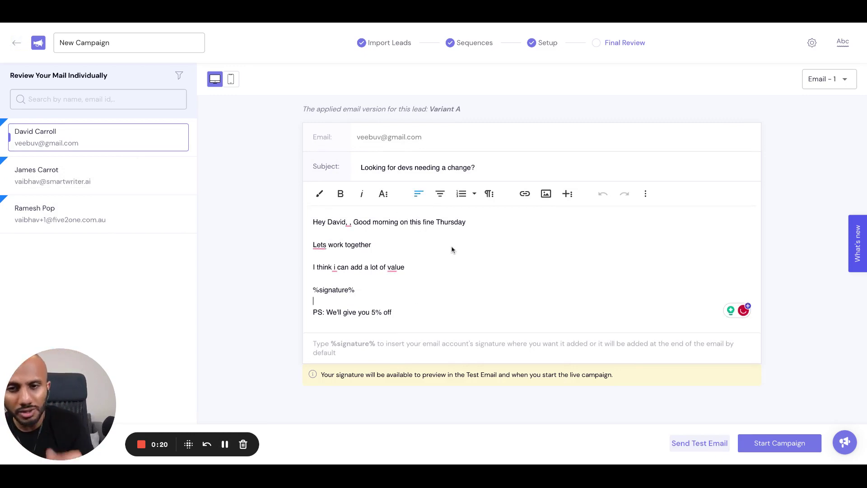
click(408, 265)
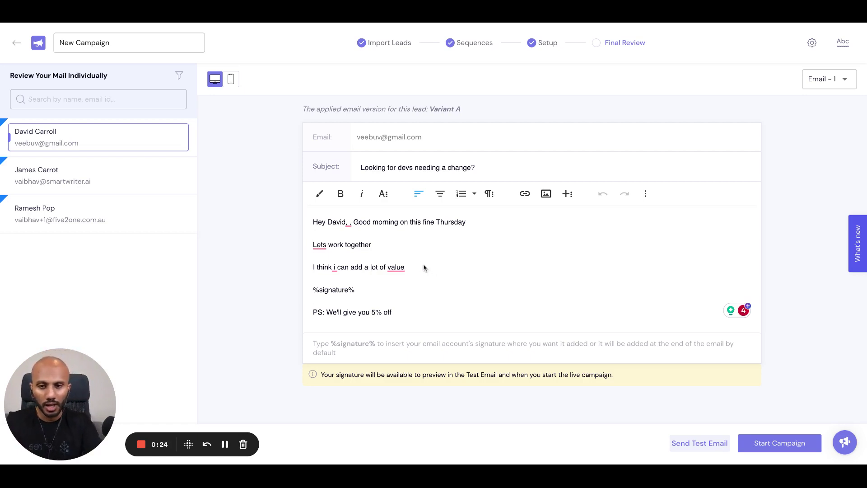
text(- let)
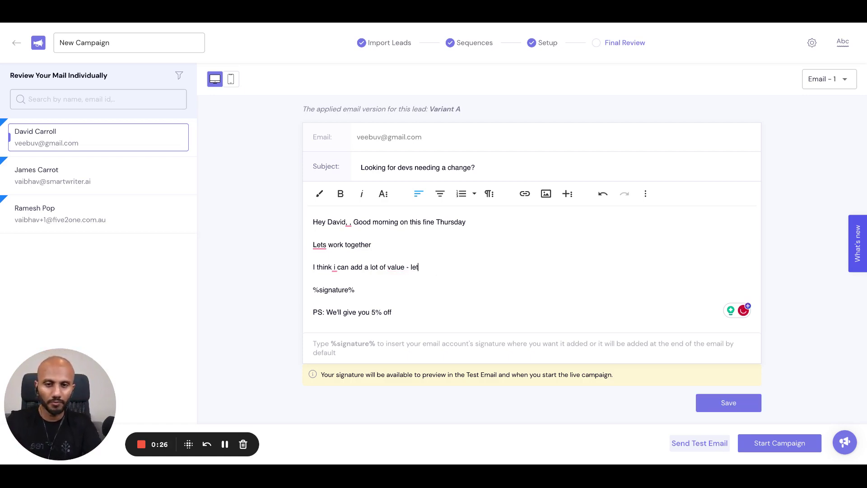
text(s do it mate)
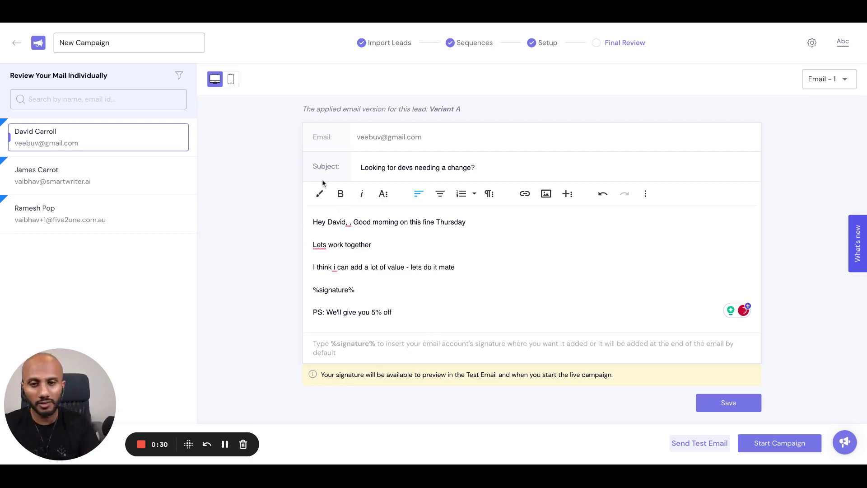
Delete the extra comma in the greeting, save the email, and open the second lead's Variant B email
click(356, 223)
key(BackSpace)
key(BackSpace)
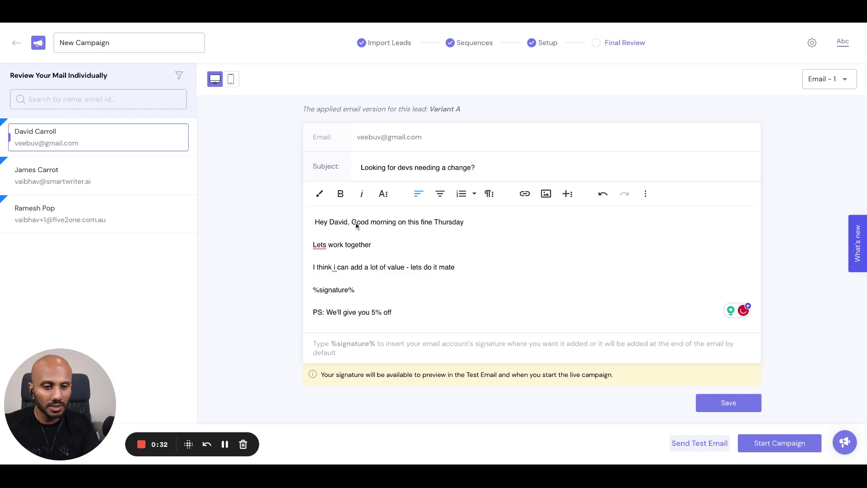
click(727, 407)
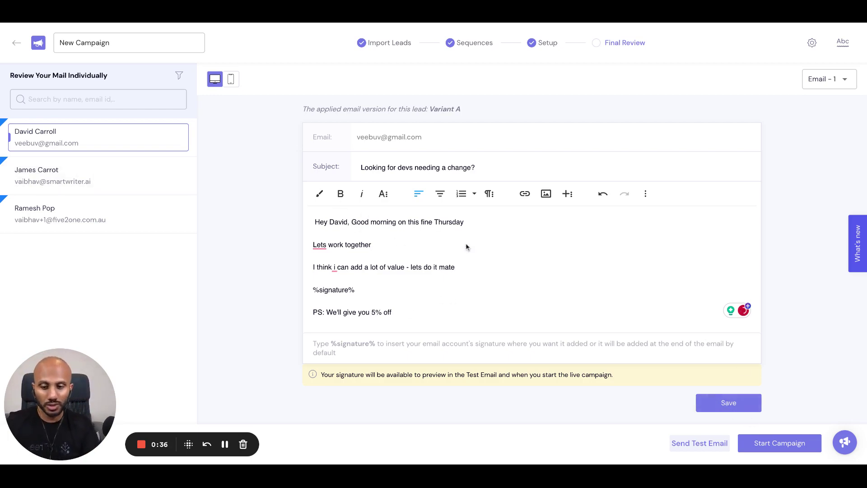
key(ctrl+a)
key(ctrl+c)
click(91, 184)
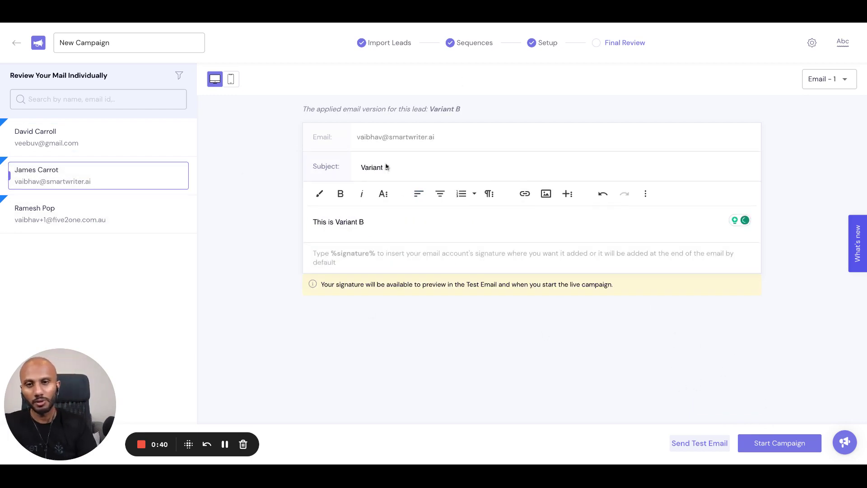
Replace the first lead's Variant A body with the corrected pasted text and save it
click(62, 215)
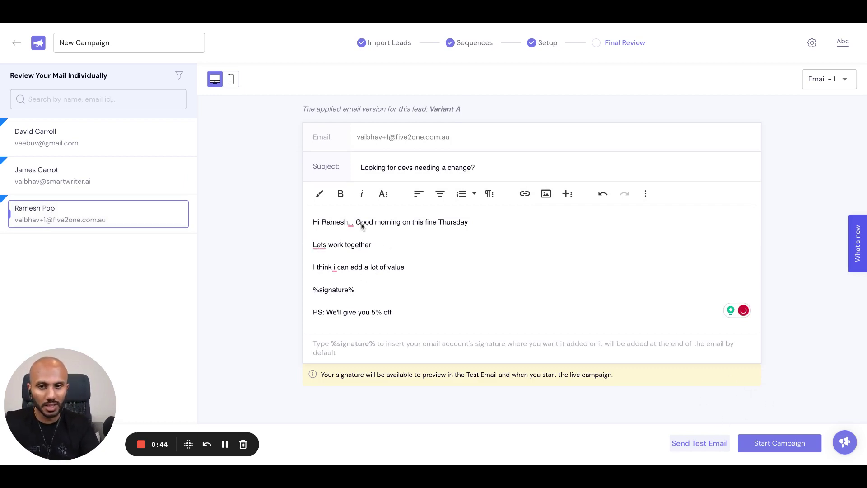
click(472, 222)
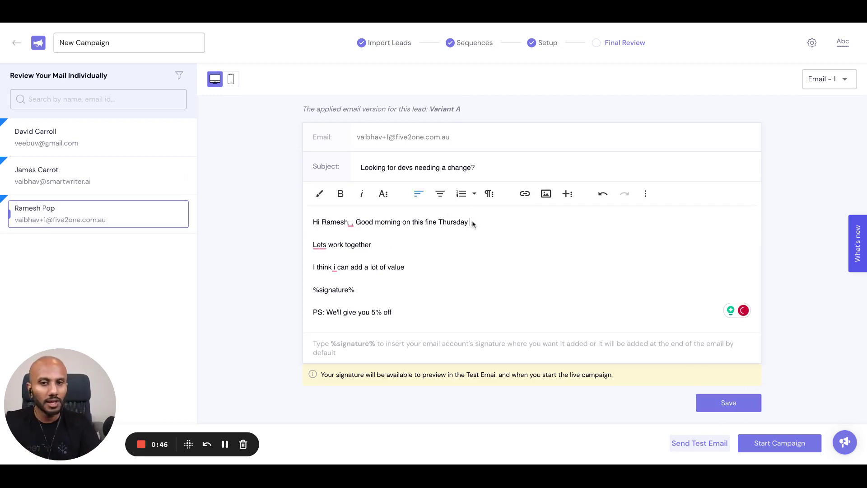
click(149, 143)
click(422, 271)
key(ctrl+a)
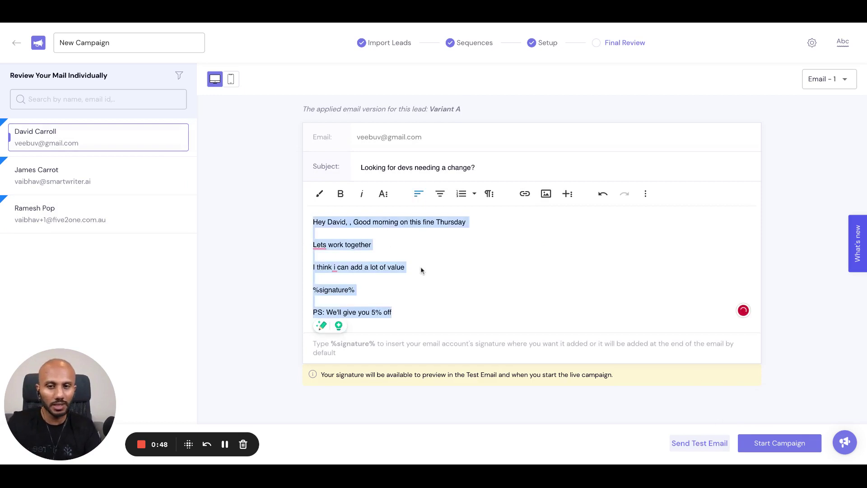
key(ctrl+v)
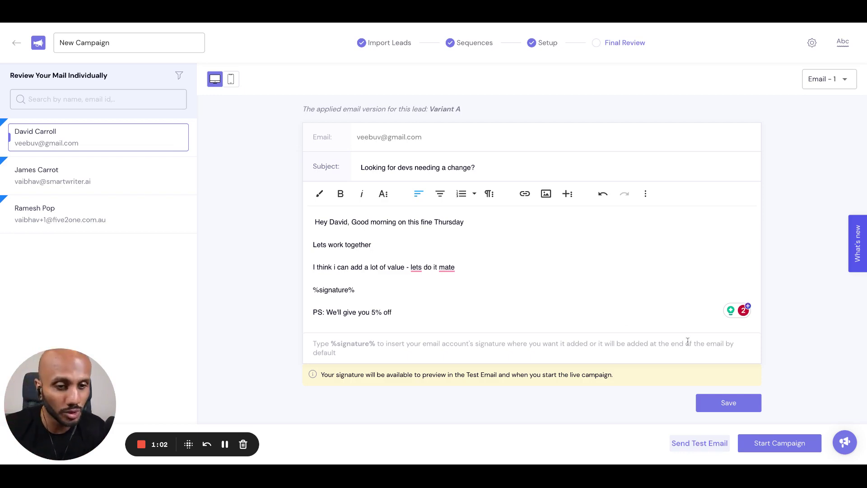
click(733, 409)
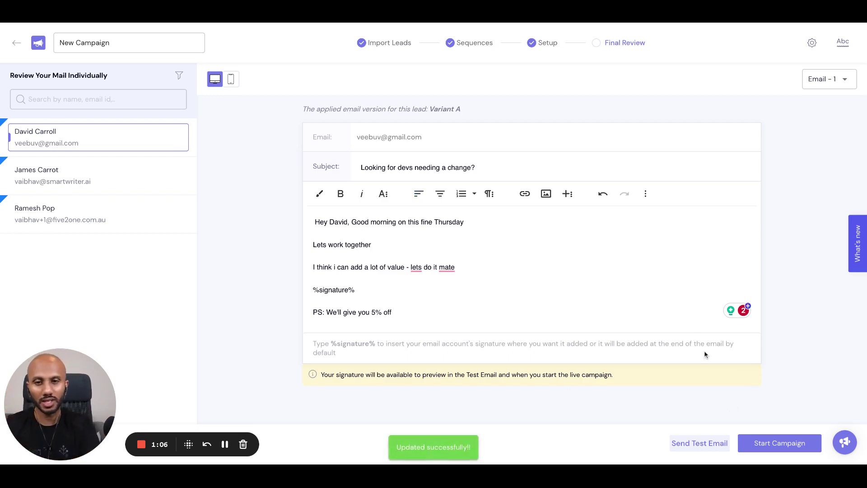
drag(476, 109, 378, 109)
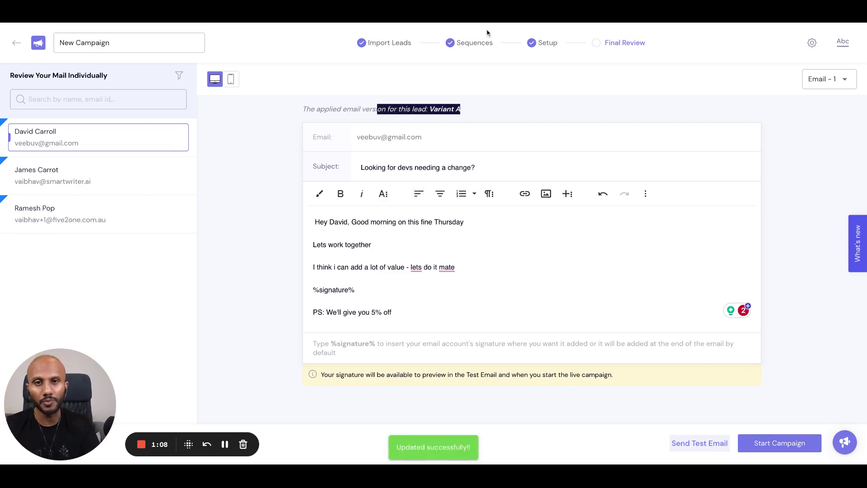
click(475, 43)
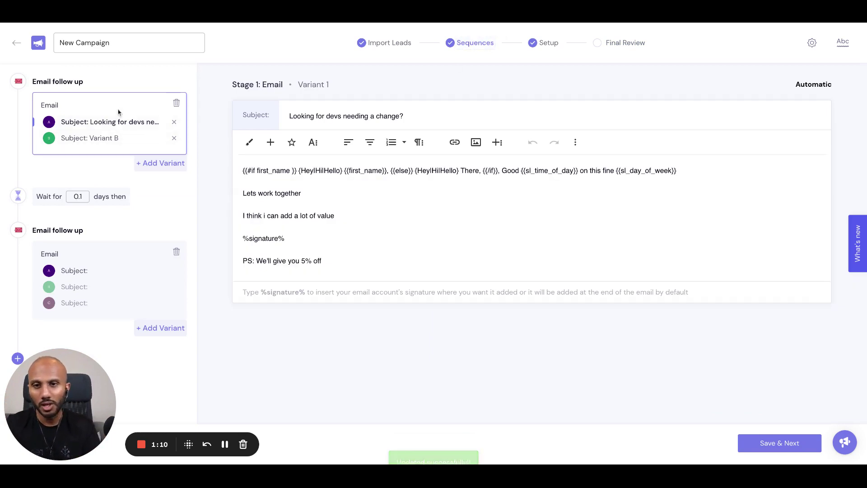
click(606, 48)
click(110, 169)
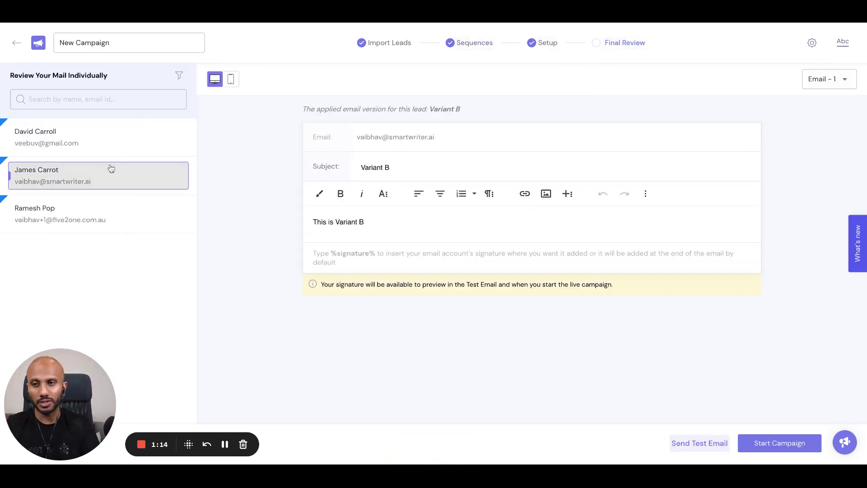
drag(481, 114, 378, 110)
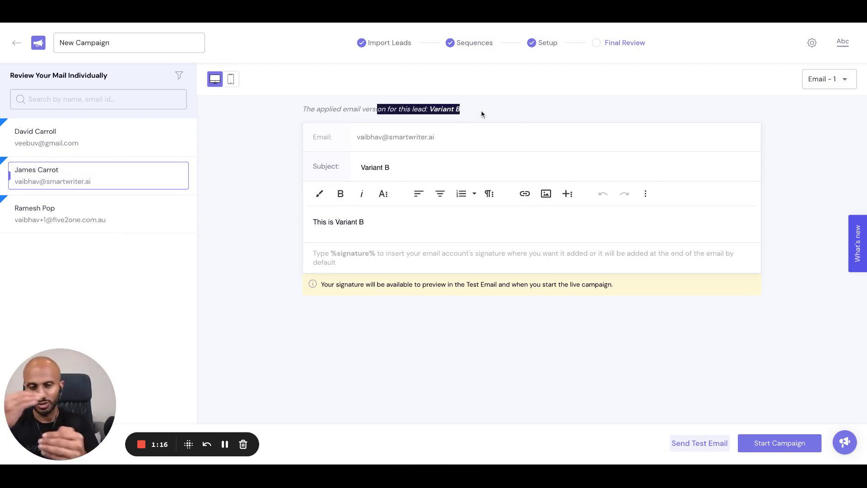
click(470, 55)
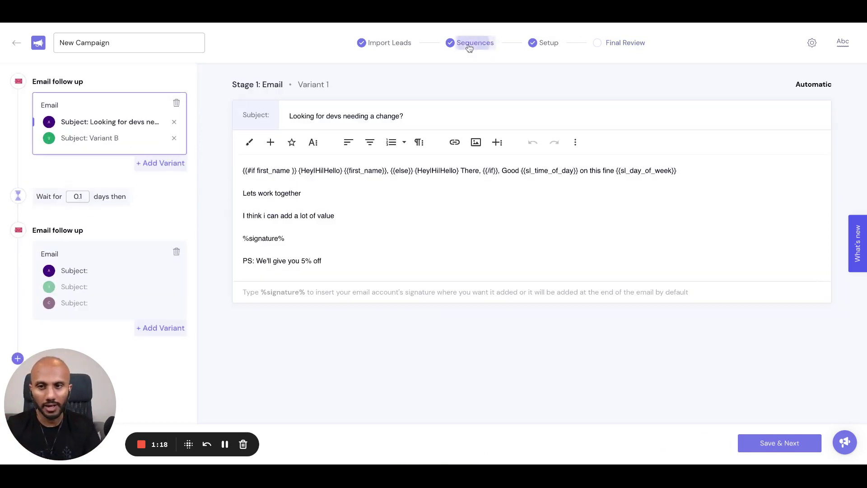
click(105, 143)
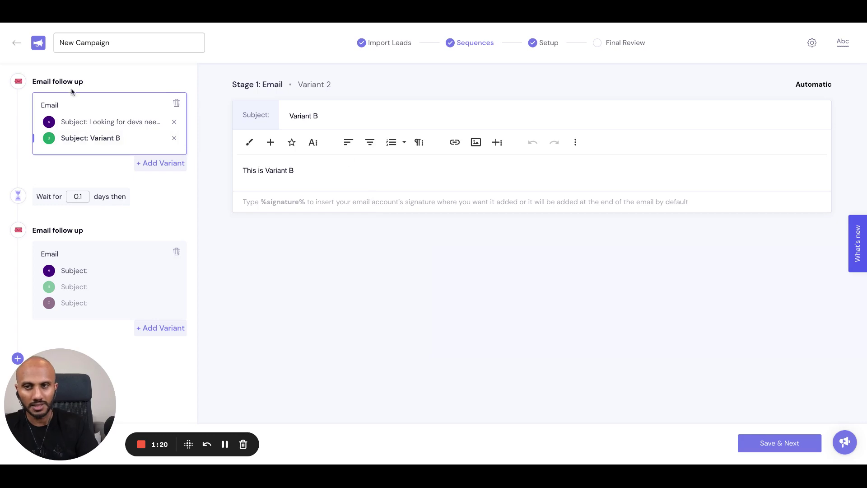
click(130, 123)
click(615, 43)
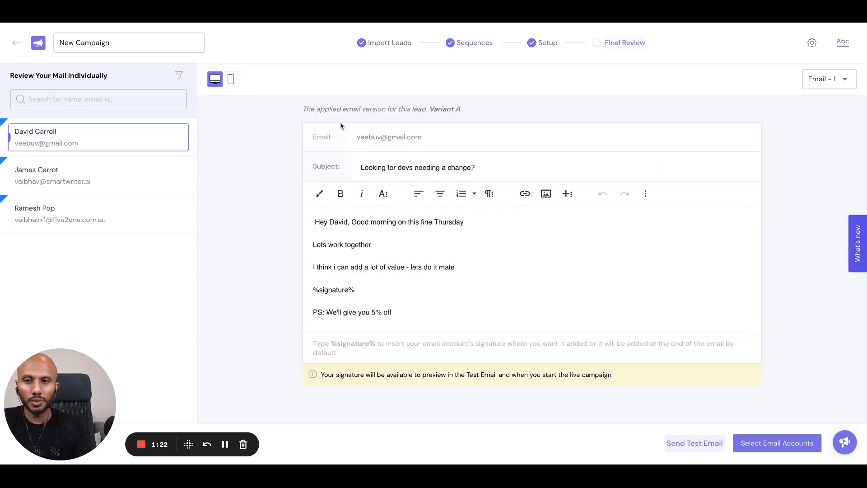
click(130, 211)
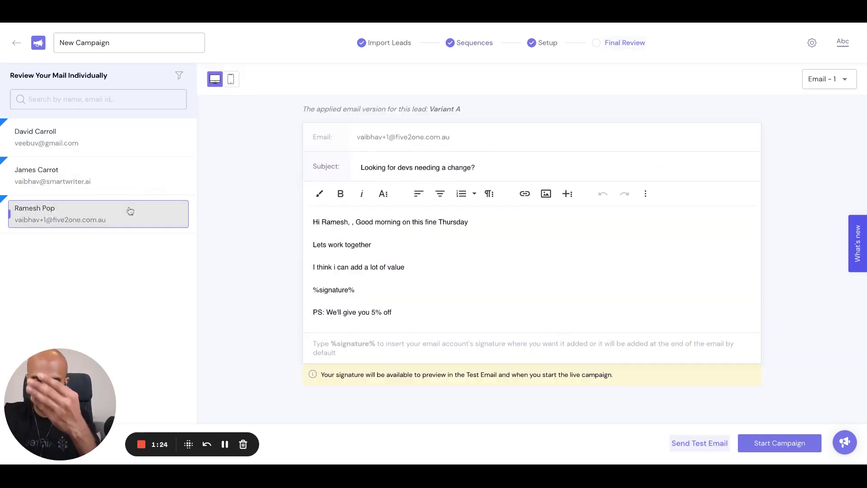
click(145, 131)
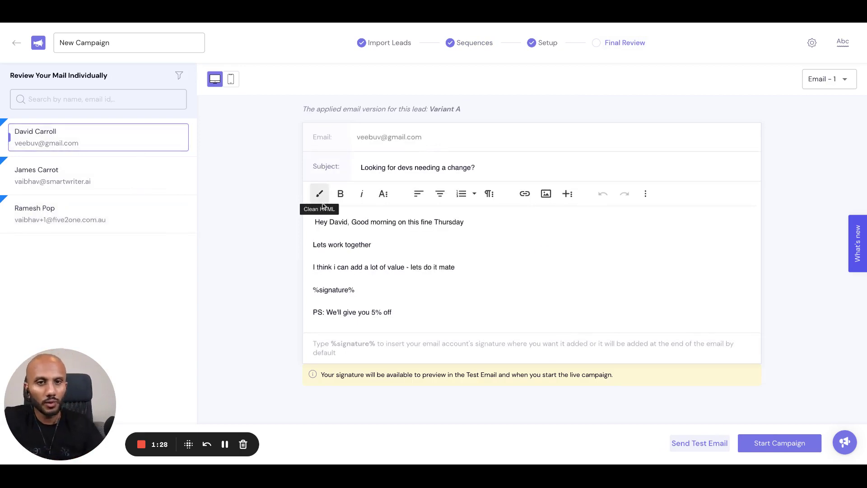
Preview Email - 2, the first lead's follow-up, and select its word 'today' before returning to Sequences
click(830, 84)
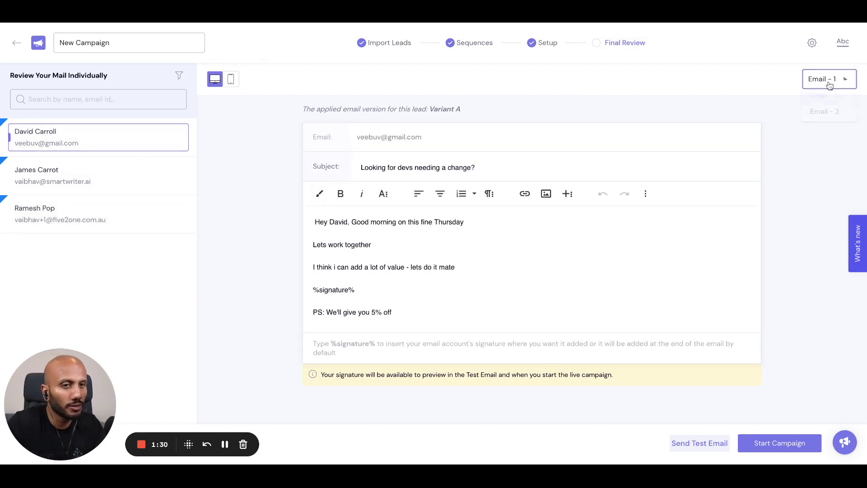
click(830, 113)
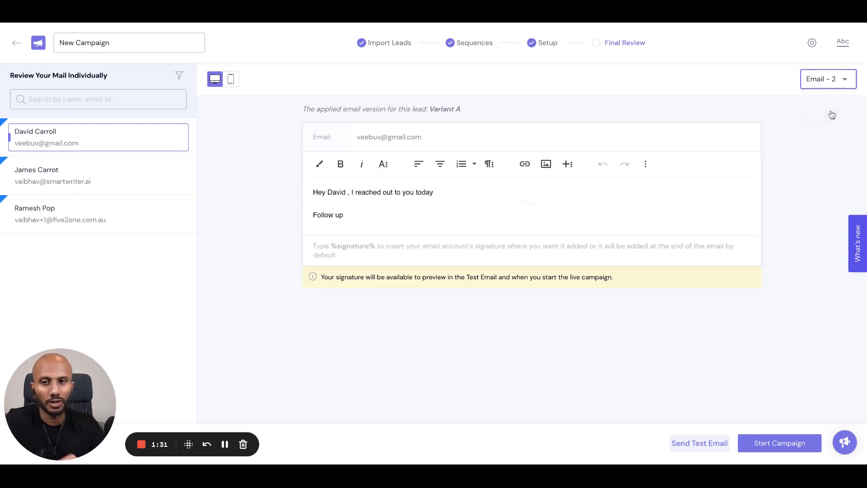
double_click(427, 193)
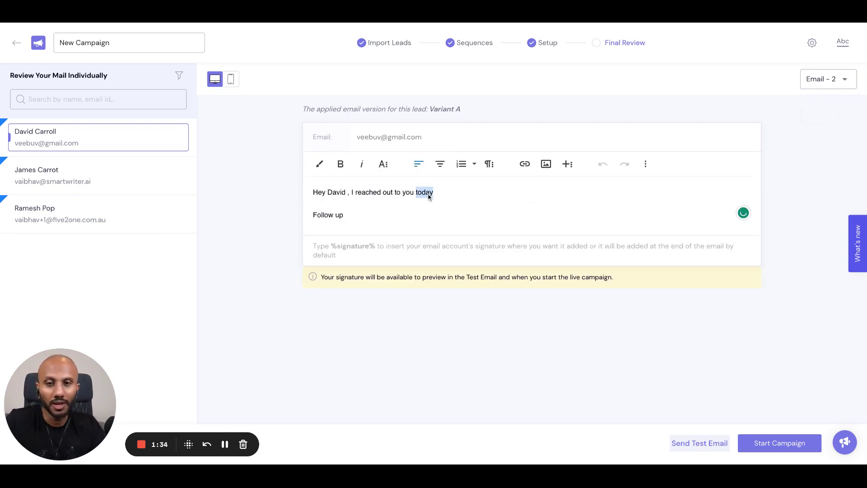
click(471, 43)
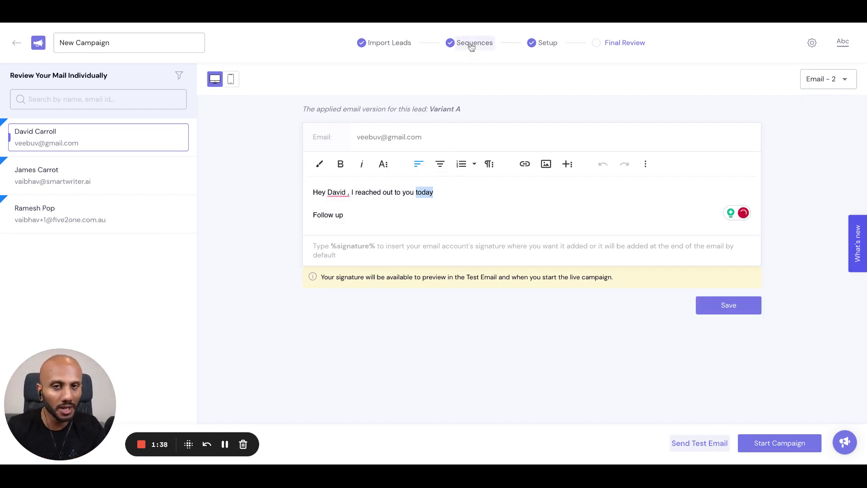
click(83, 194)
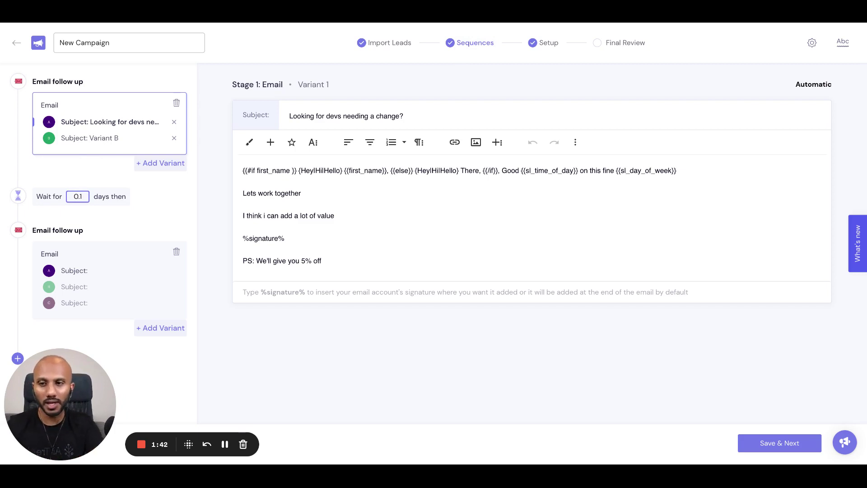
Change the follow-up wait to 4 days and save the sequence
key(BackSpace)
key(BackSpace)
key(BackSpace)
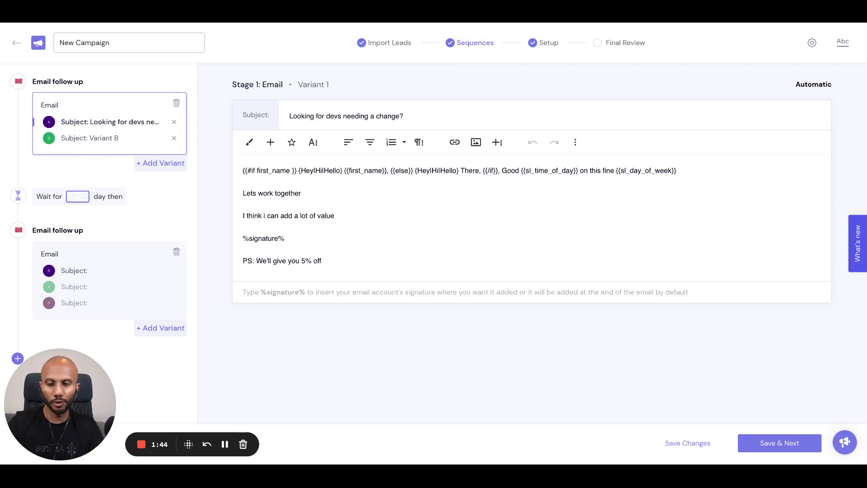
text(4)
click(775, 444)
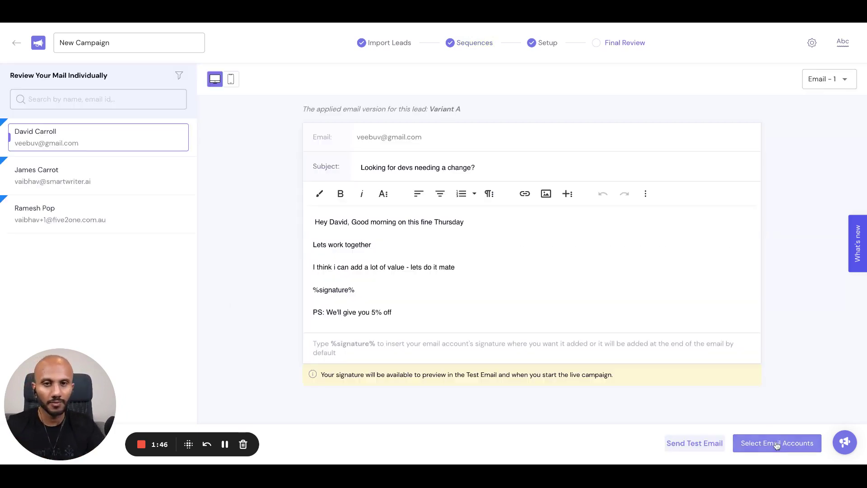
Preview Email - 2 on Final Review, then switch back to Email - 1
click(838, 79)
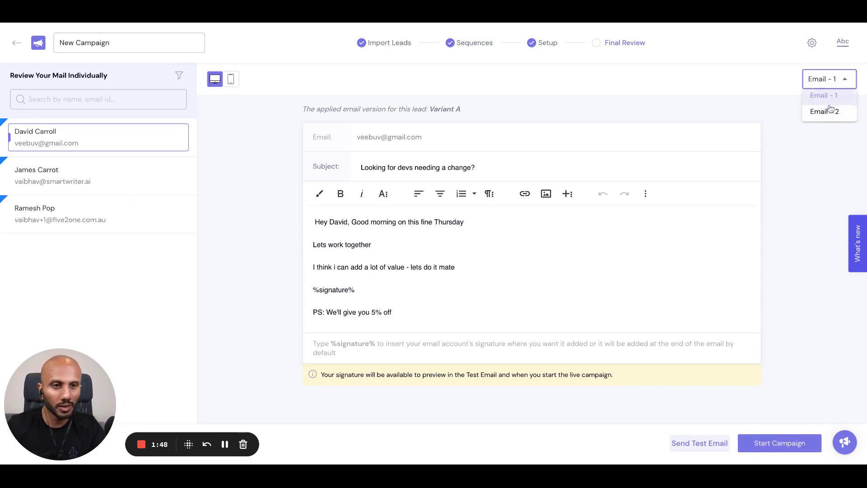
click(830, 110)
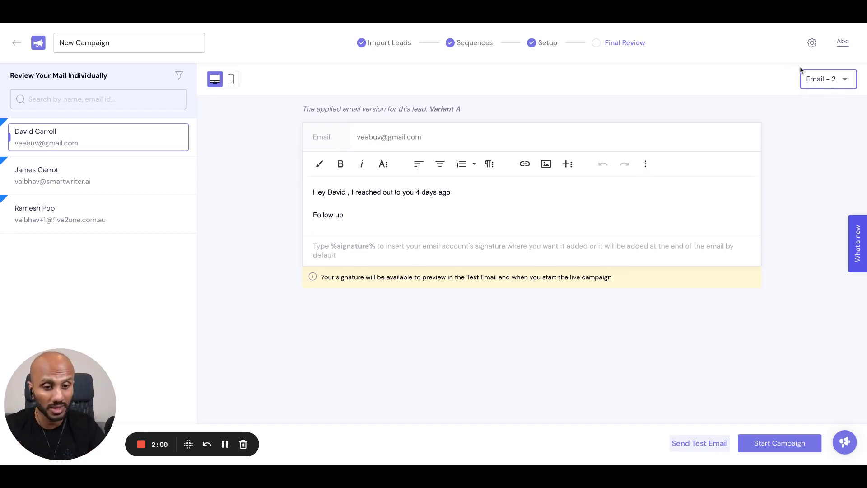
click(843, 79)
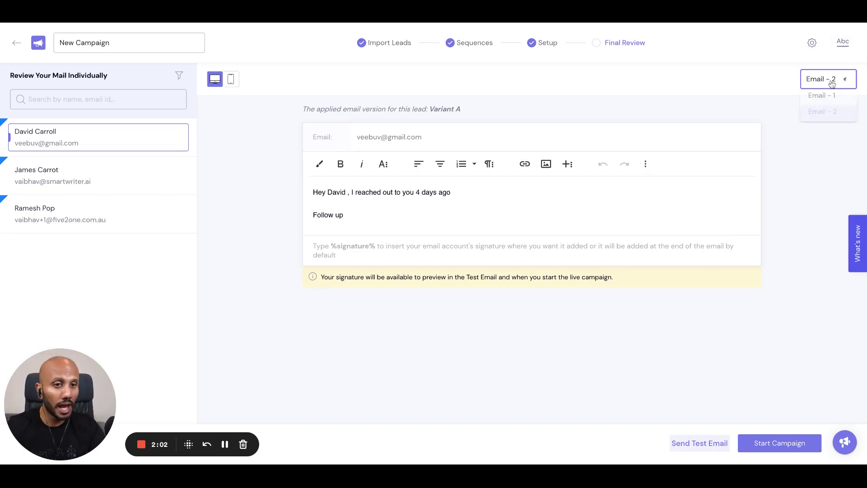
click(819, 97)
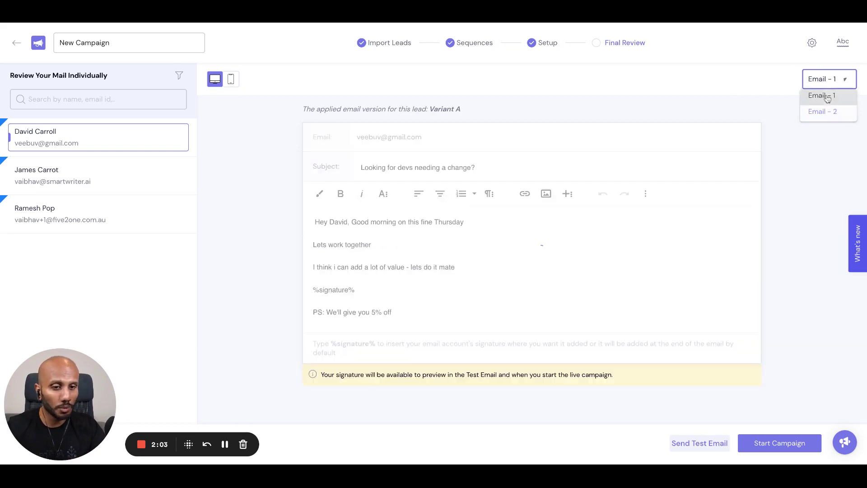
click(709, 448)
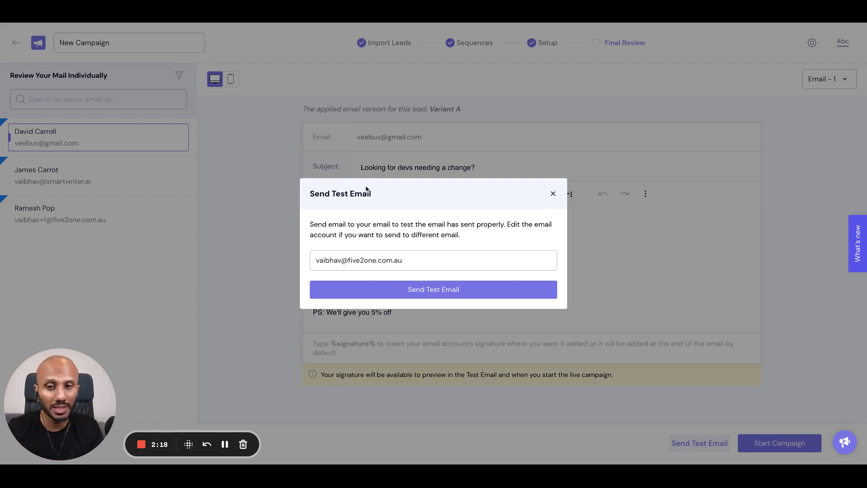
triple_click(380, 199)
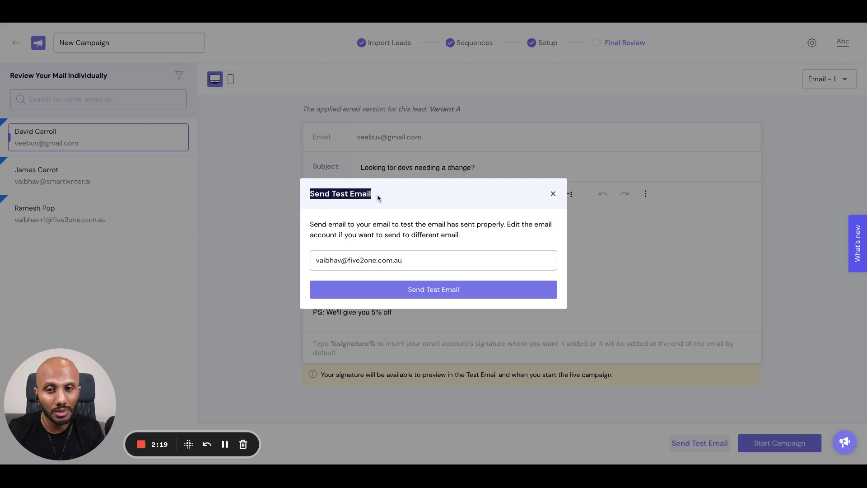
click(553, 194)
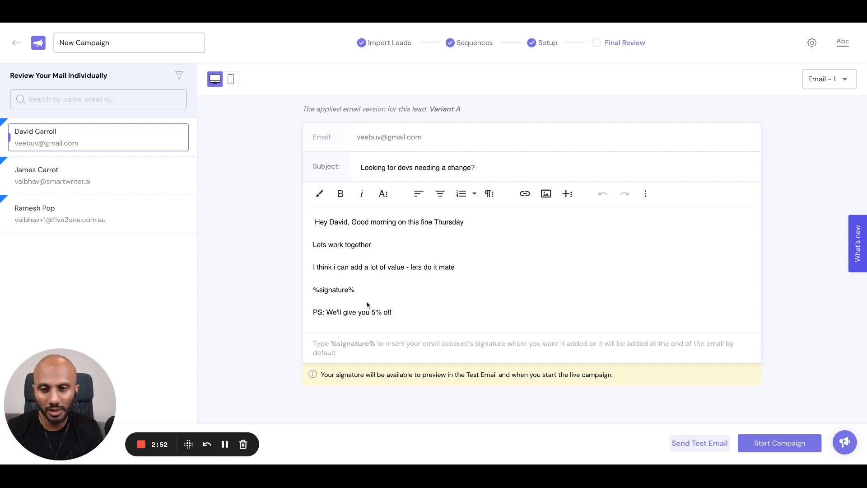
double_click(367, 286)
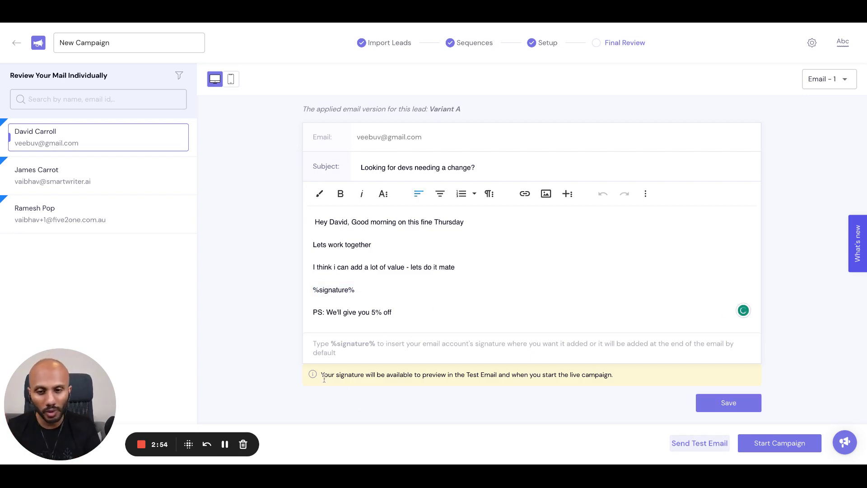
drag(324, 374, 614, 375)
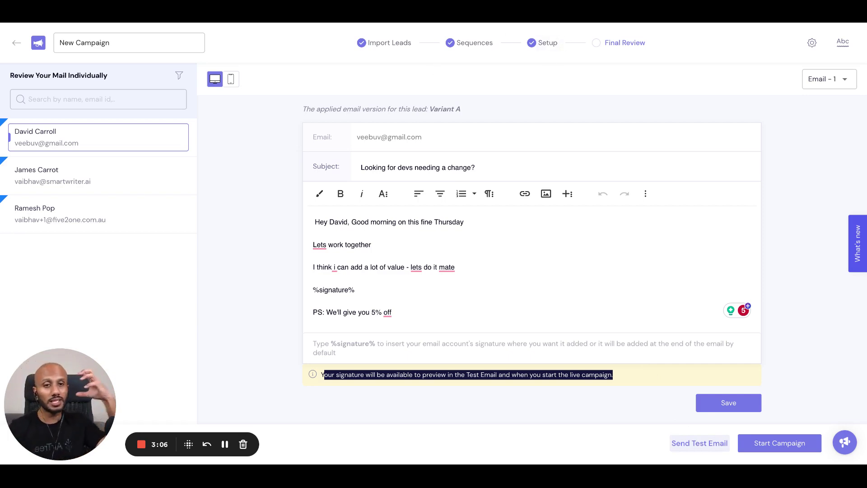
click(385, 269)
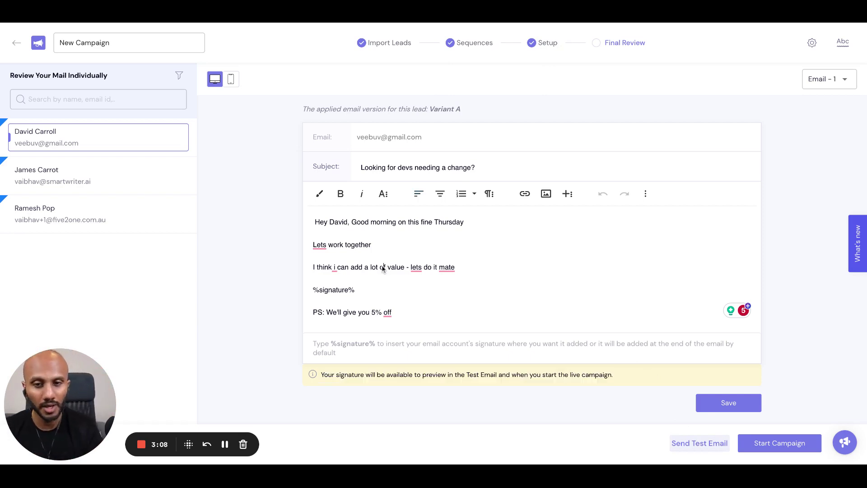
triple_click(365, 290)
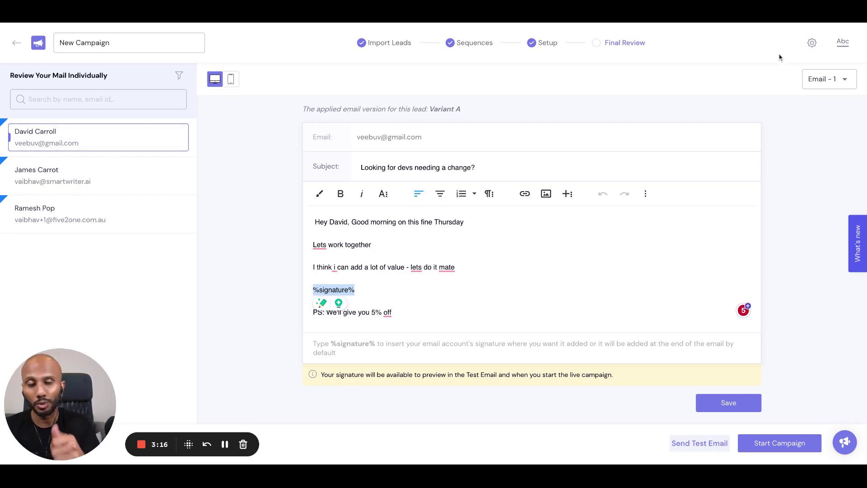
click(812, 42)
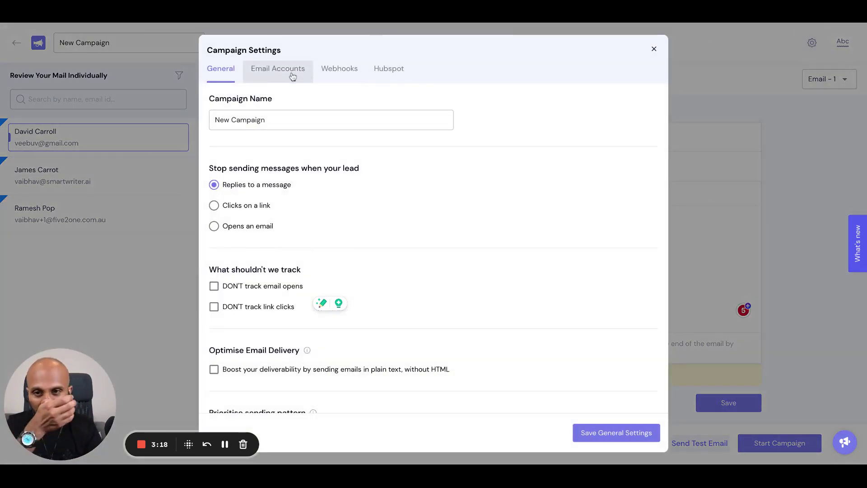
click(293, 75)
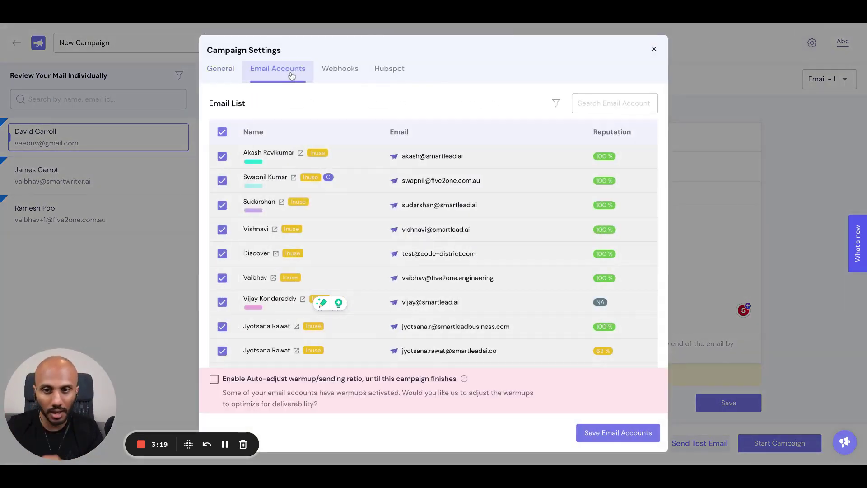
click(653, 49)
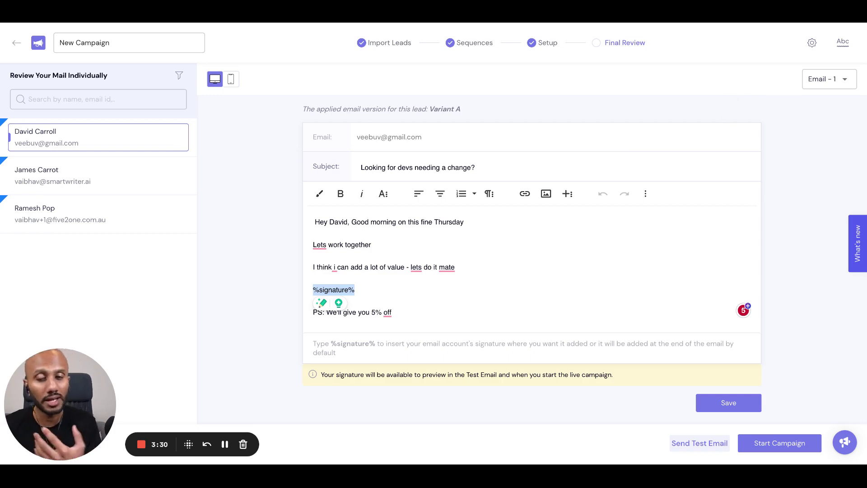
click(367, 288)
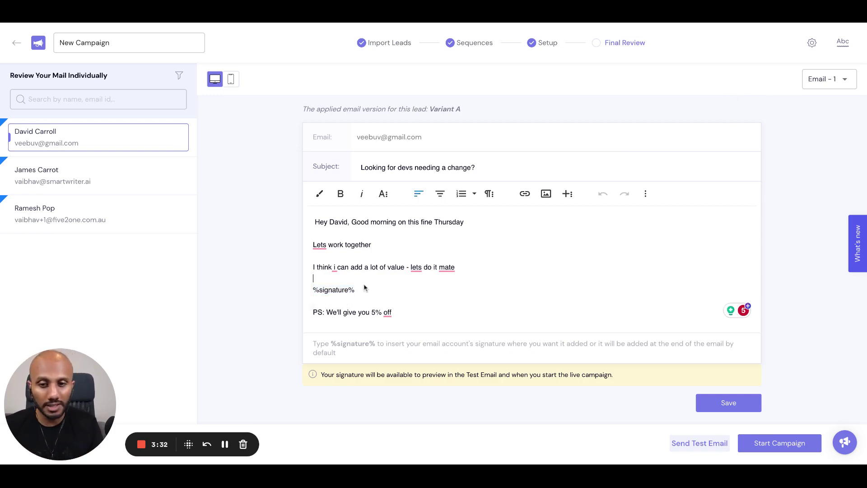
double_click(359, 290)
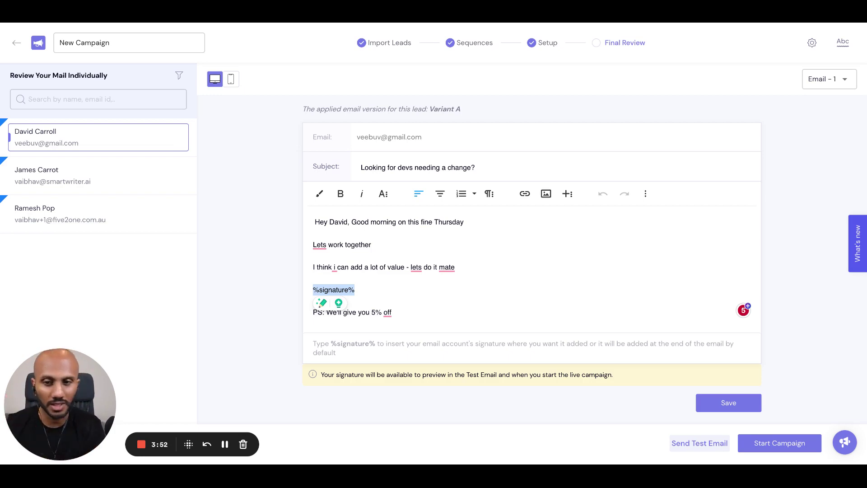
click(313, 290)
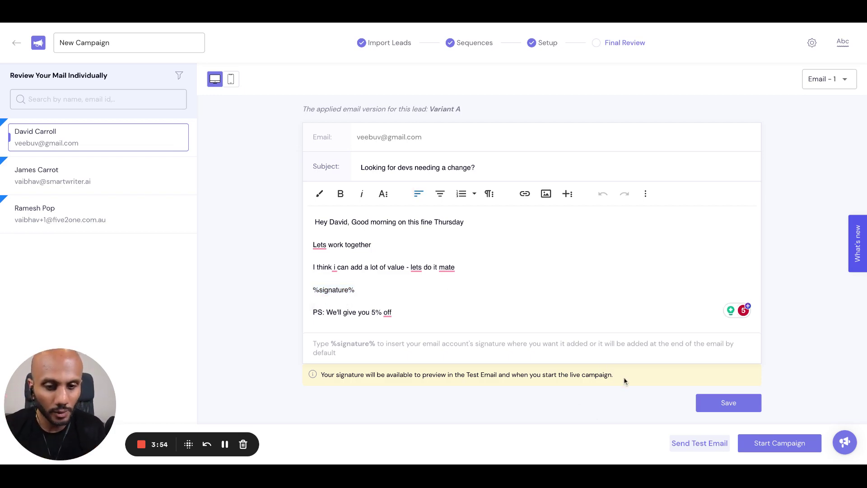
drag(625, 377, 329, 375)
click(601, 256)
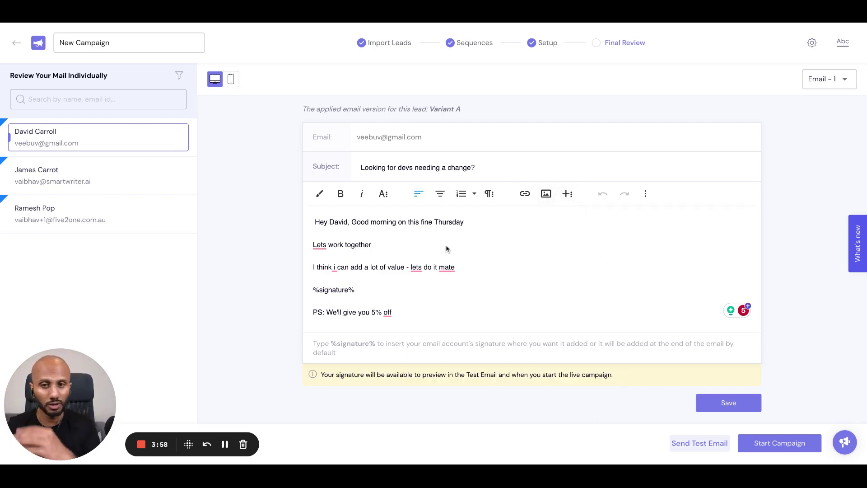
Review the second and third leads' emails, then show the first lead's email in mobile preview
click(113, 169)
click(113, 208)
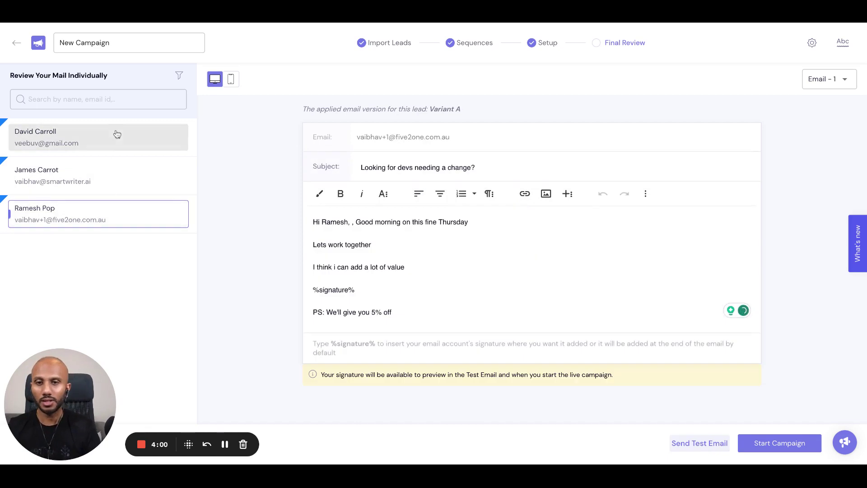
click(116, 148)
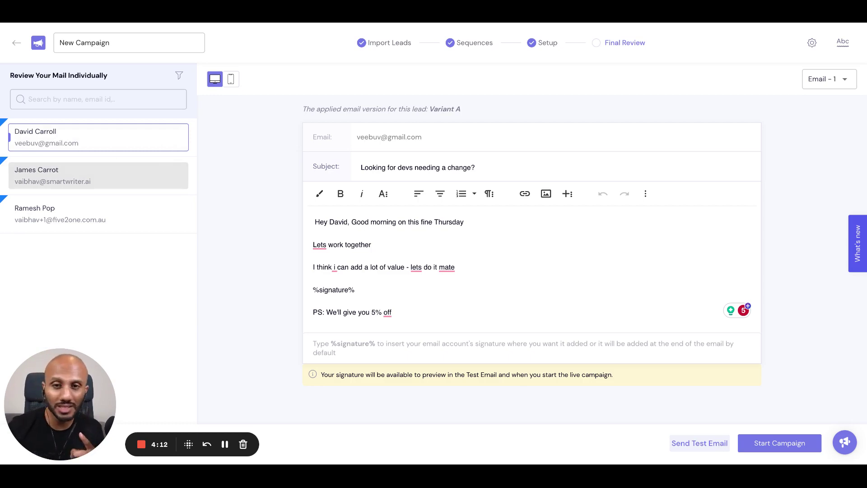
click(236, 81)
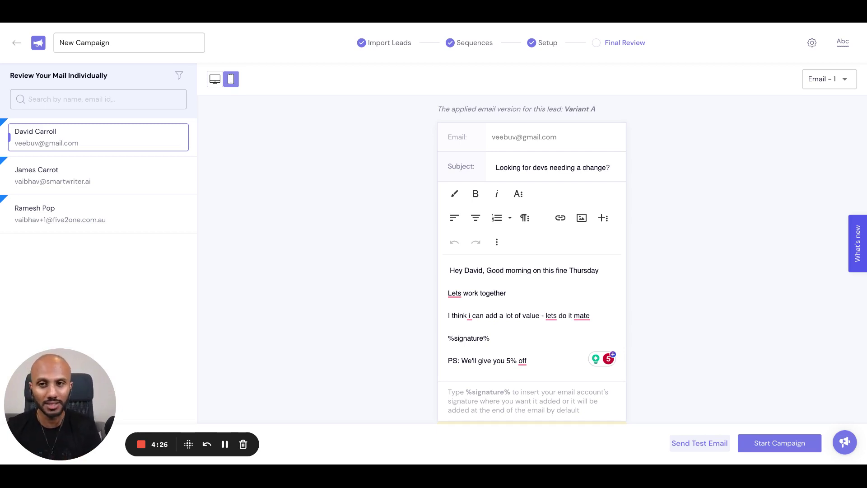
click(216, 81)
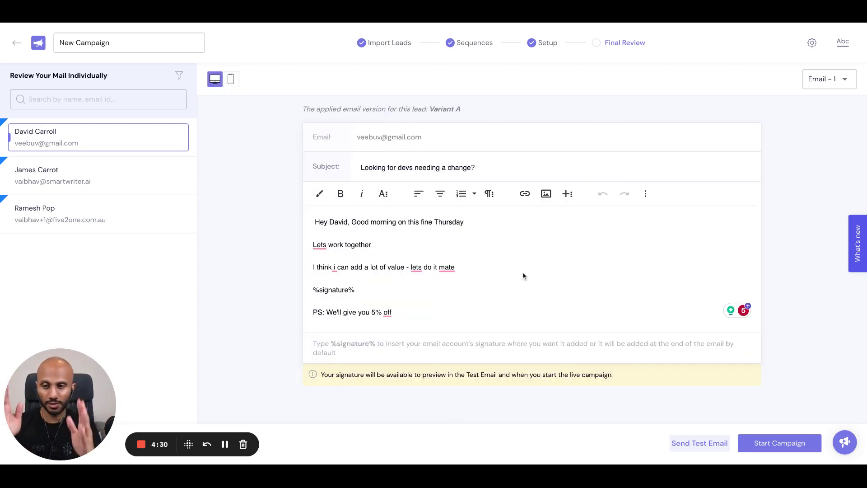
click(231, 79)
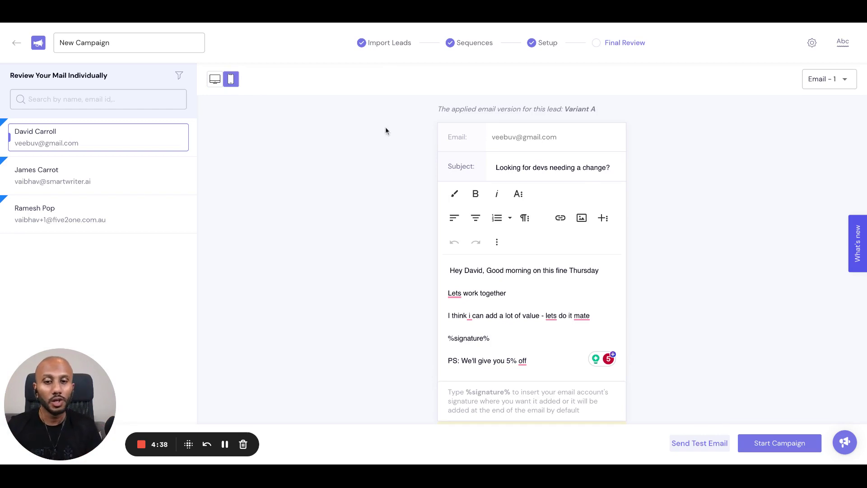
scroll(557, 367, down, 1)
scroll(557, 367, down, 1)
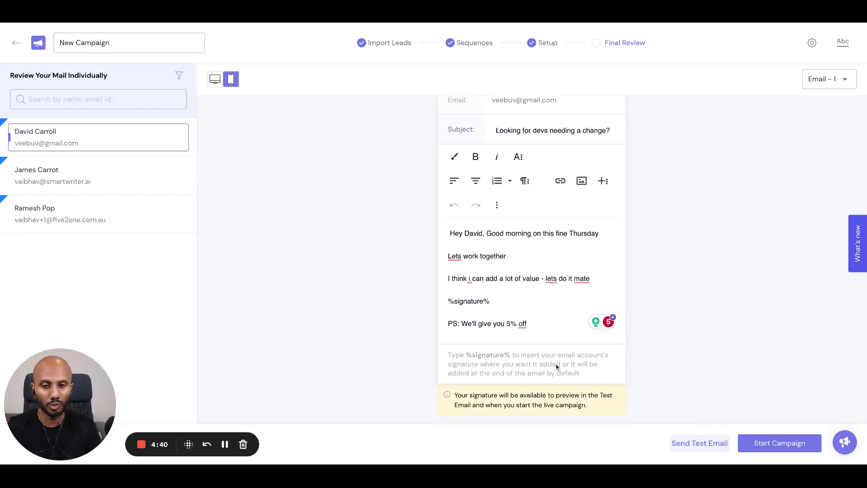